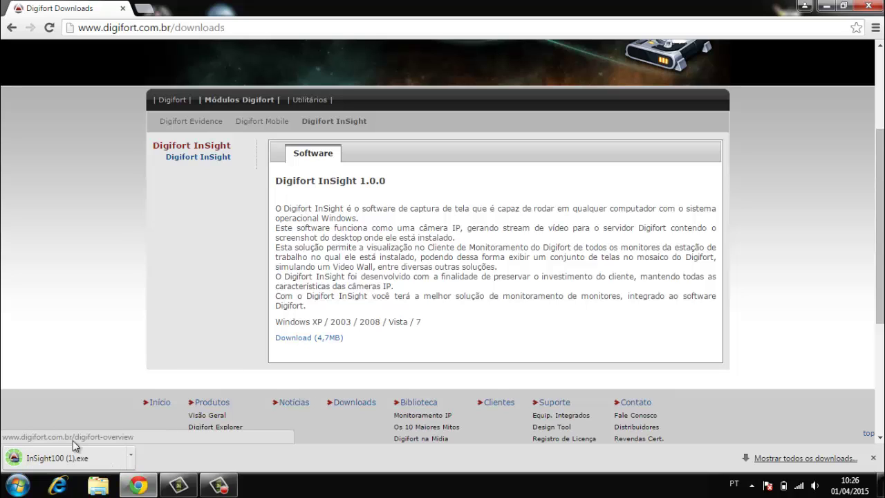
- Run the downloaded InSight100 (1).exe installer and proceed to the feature selection with the Add or remove features operation
click(56, 458)
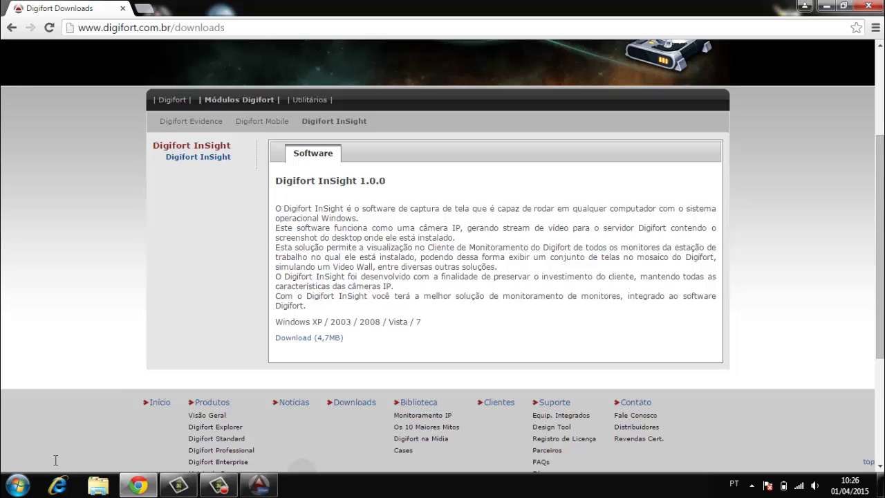
click(259, 486)
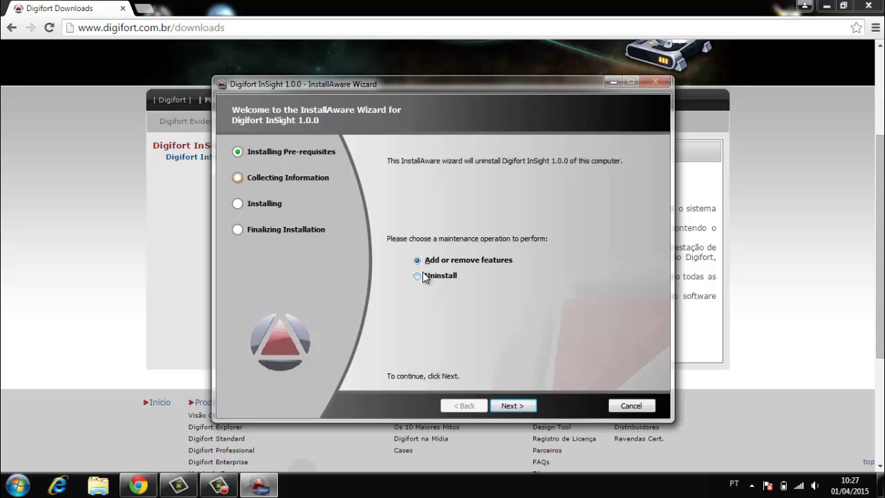
click(513, 408)
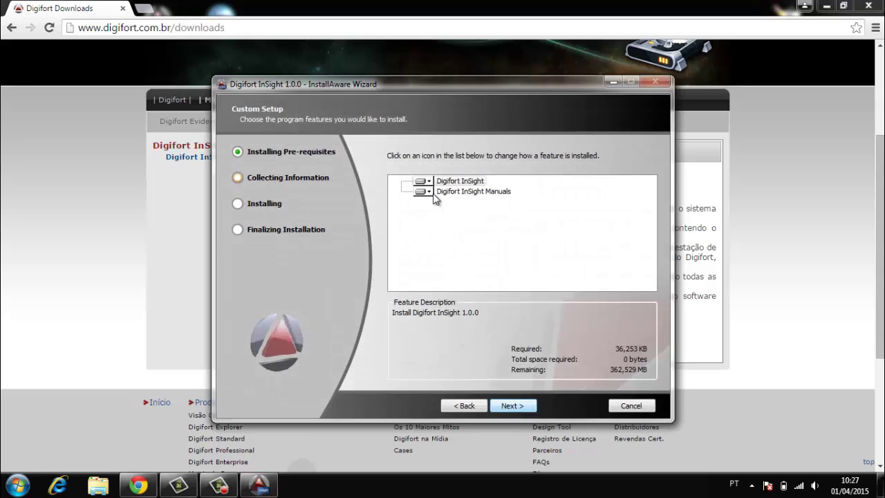
click(424, 183)
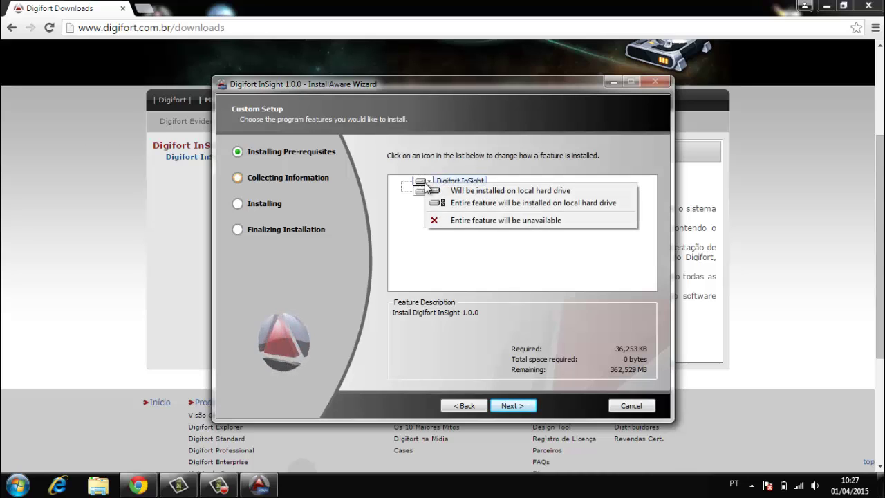
click(438, 267)
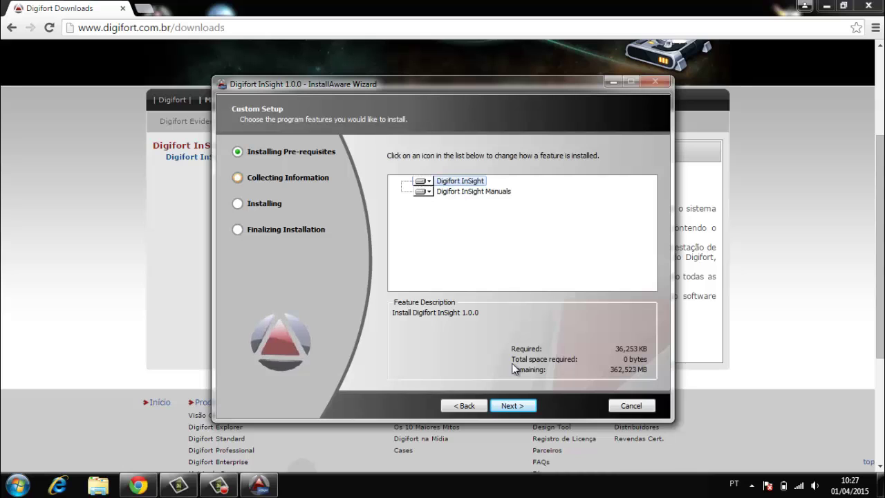
- Complete the Digifort InSight 1.0.0 setup with the existing feature selection and close the browser
click(512, 410)
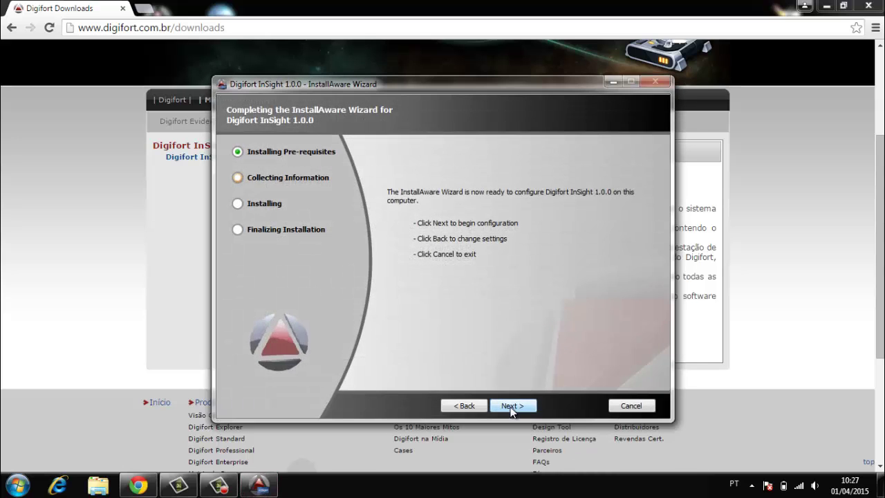
click(512, 410)
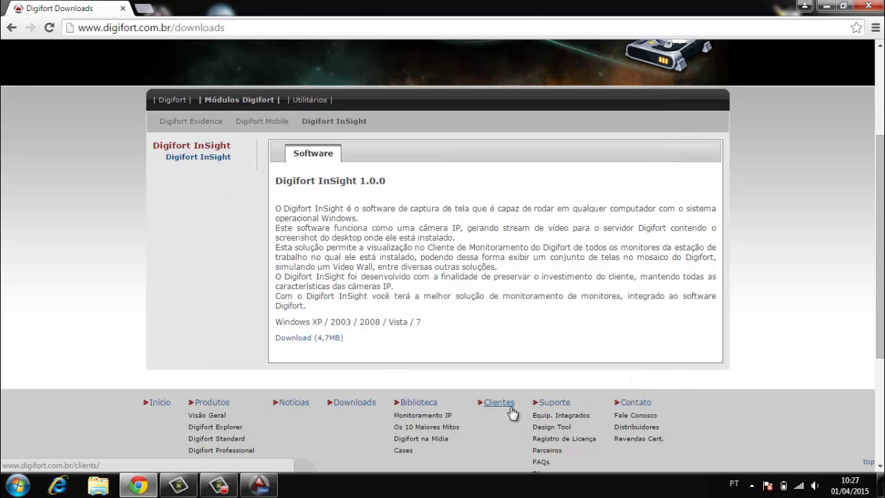
click(247, 491)
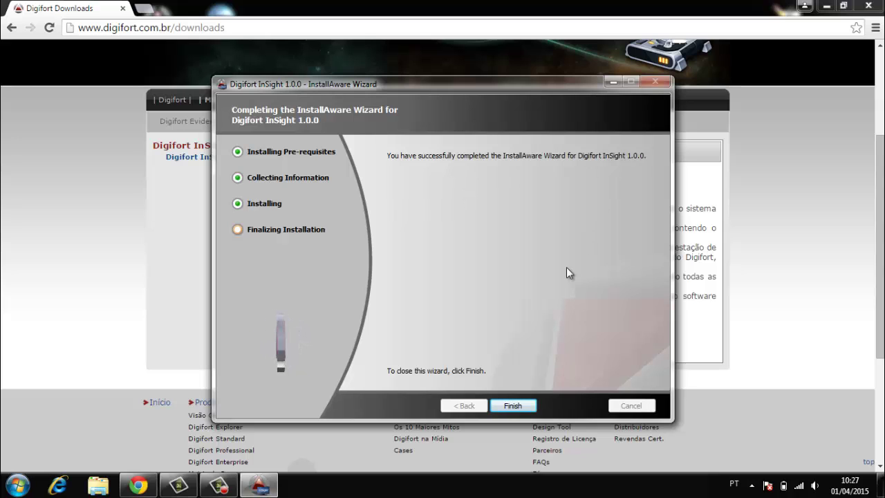
click(512, 407)
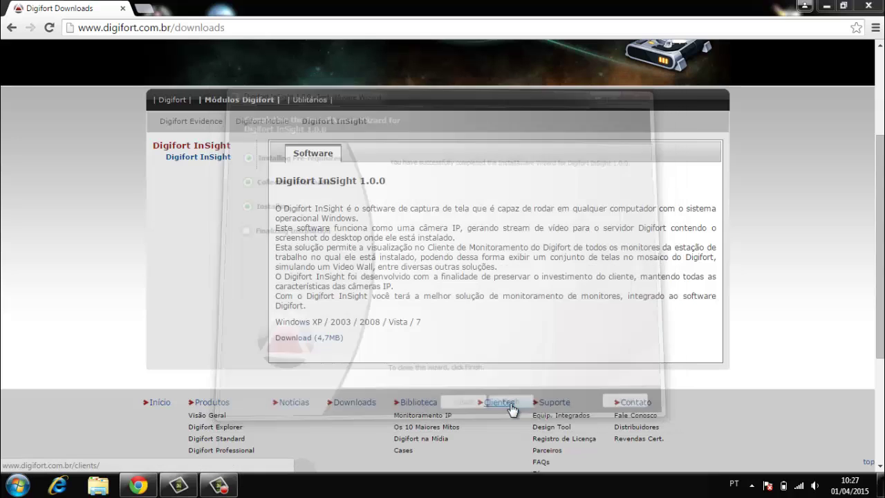
click(866, 7)
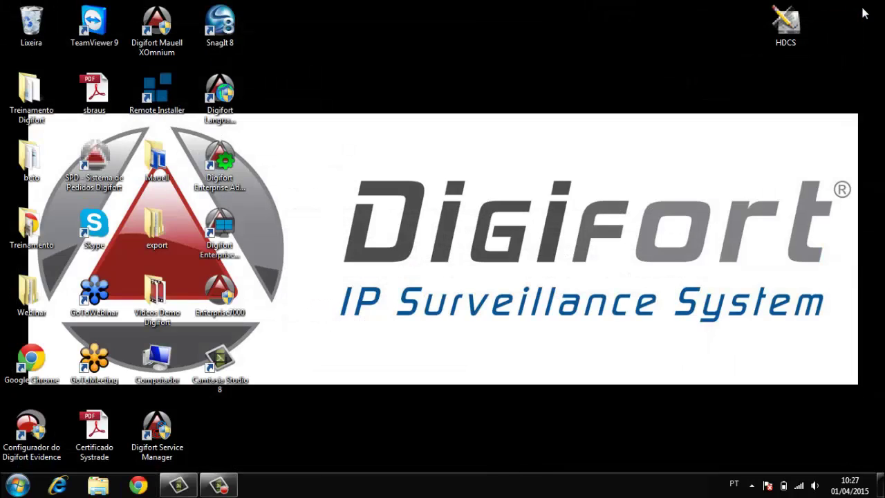
- Launch Digifort InSight from the Digifort InSight 1.0.0 program group
click(752, 485)
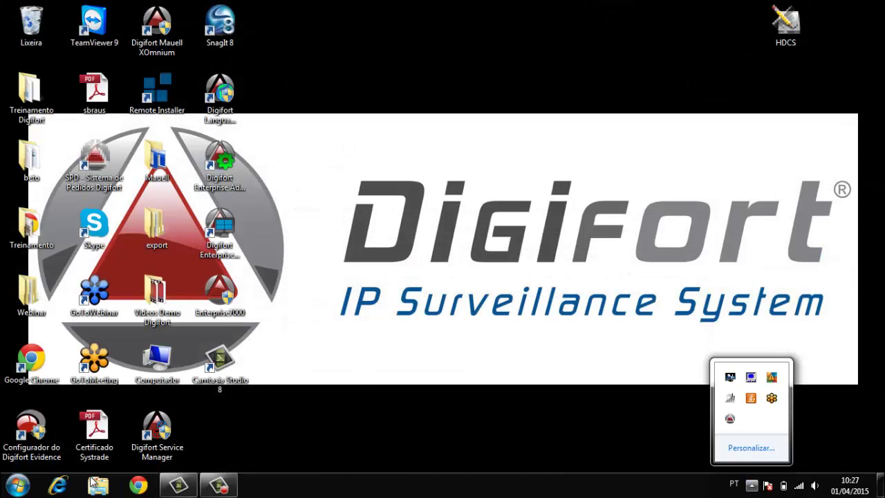
click(20, 486)
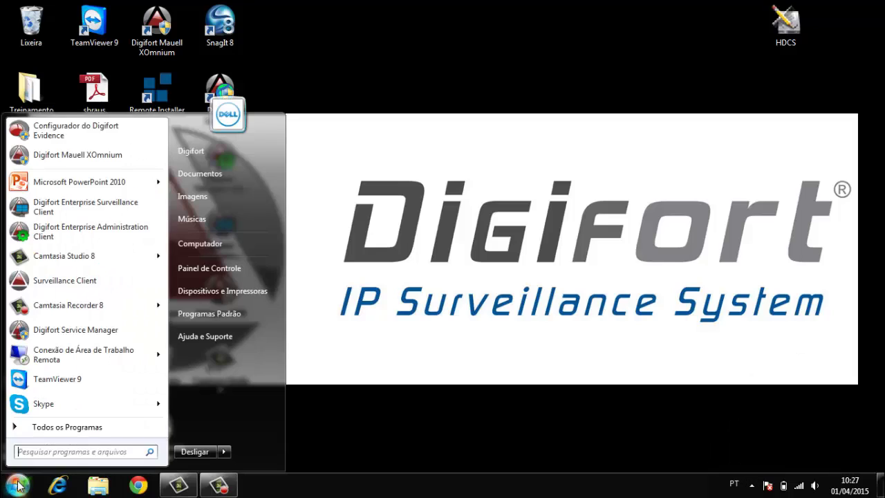
click(27, 426)
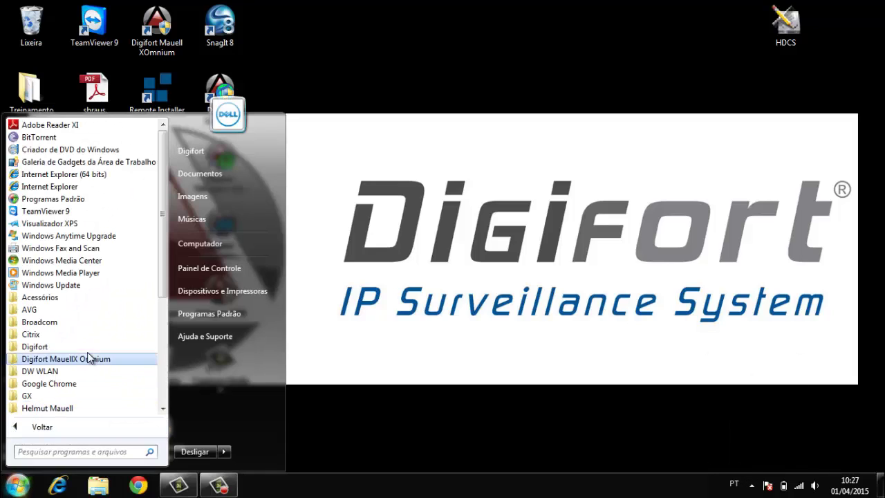
click(60, 347)
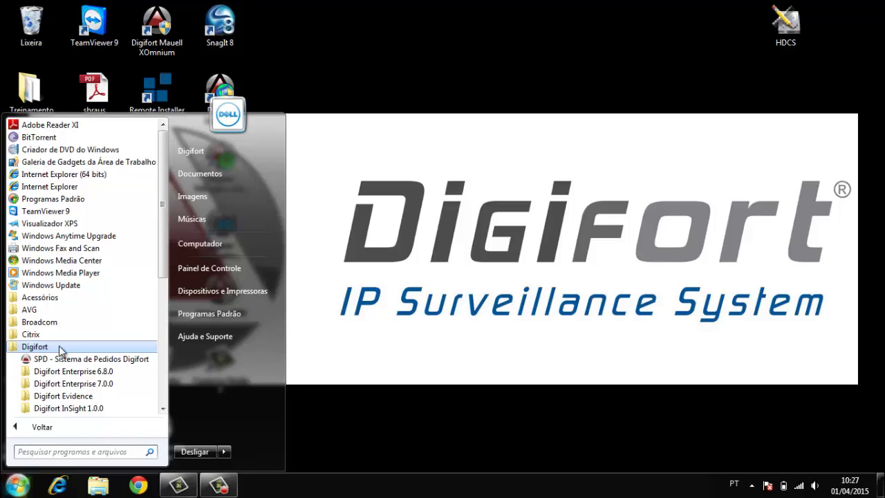
click(77, 409)
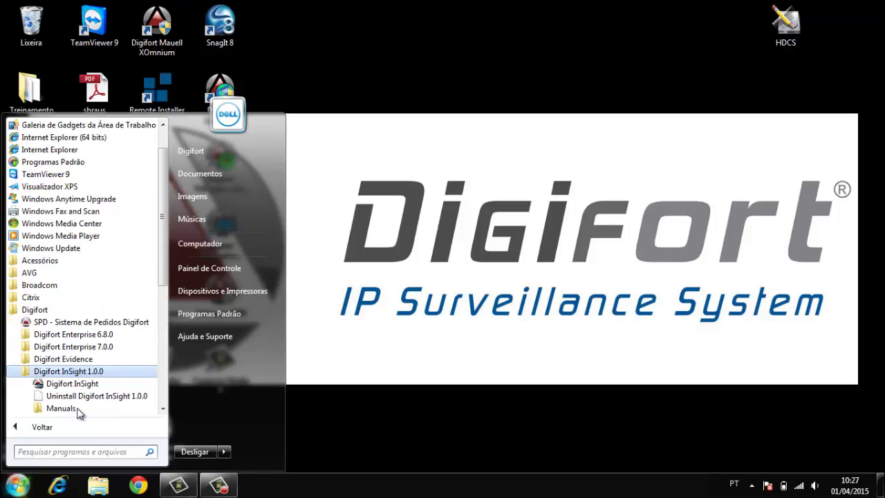
click(77, 385)
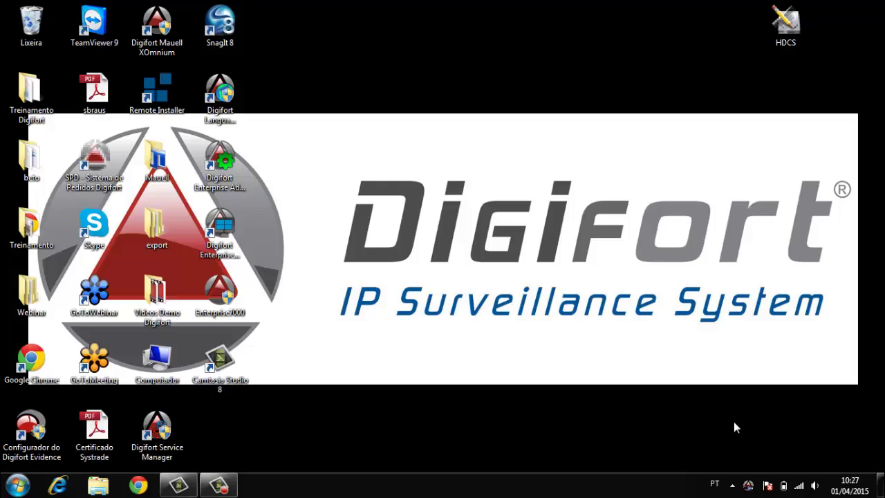
- Check the communication port and auto-initialize options in the Digifort InSight settings, and accept them as they are
right_click(749, 486)
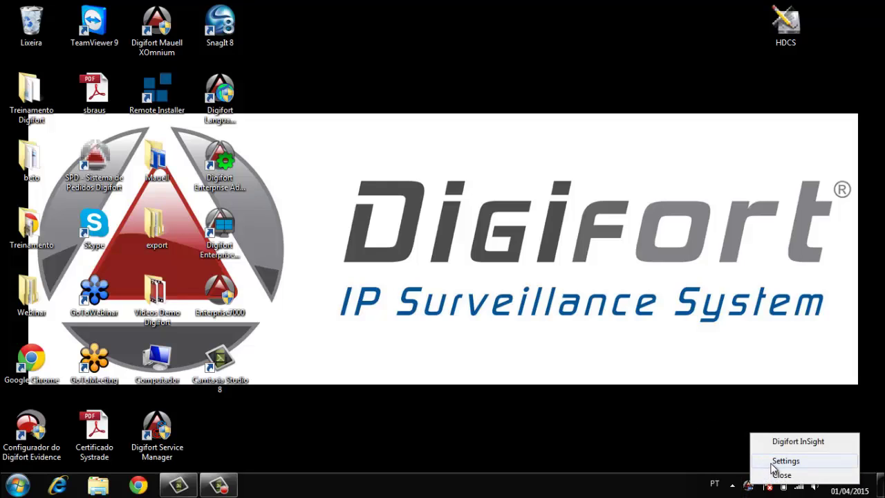
click(772, 462)
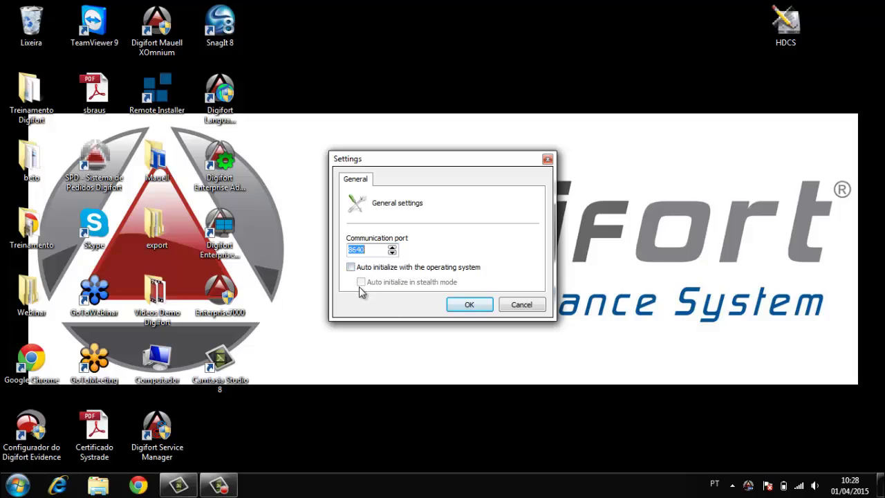
click(469, 305)
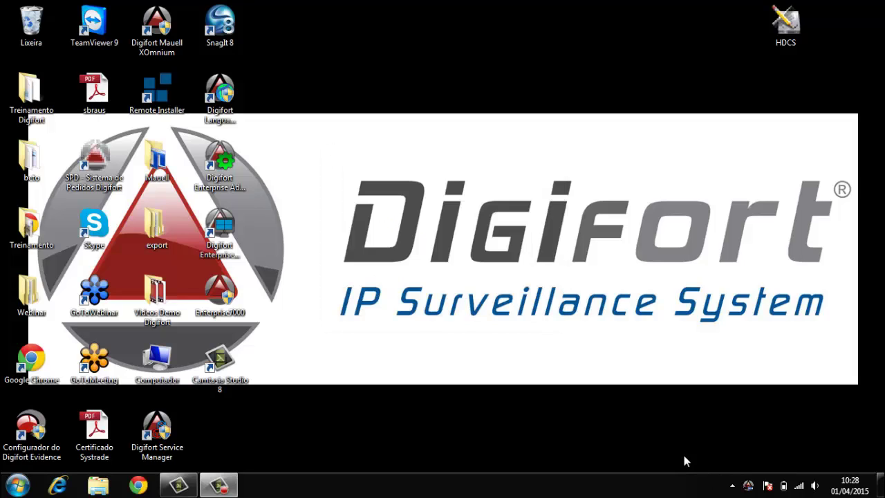
- Look up the computer's IPv4 address in the wireless connection details and close the network windows
right_click(798, 486)
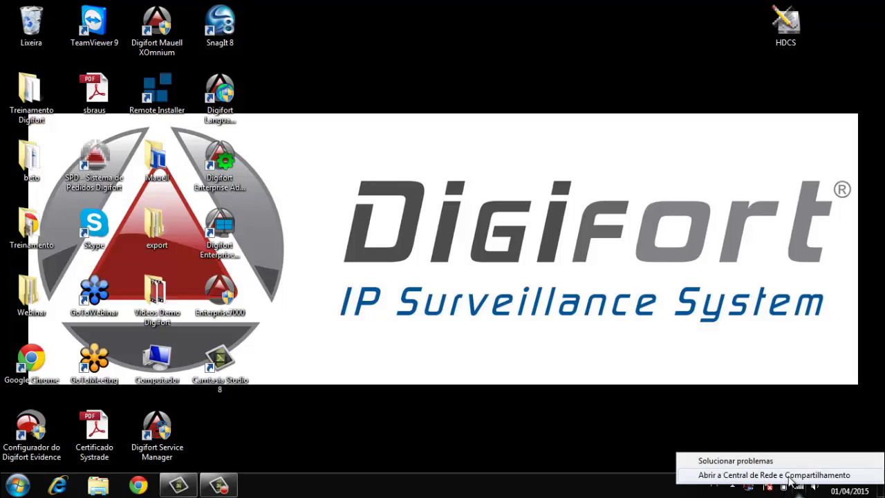
click(790, 477)
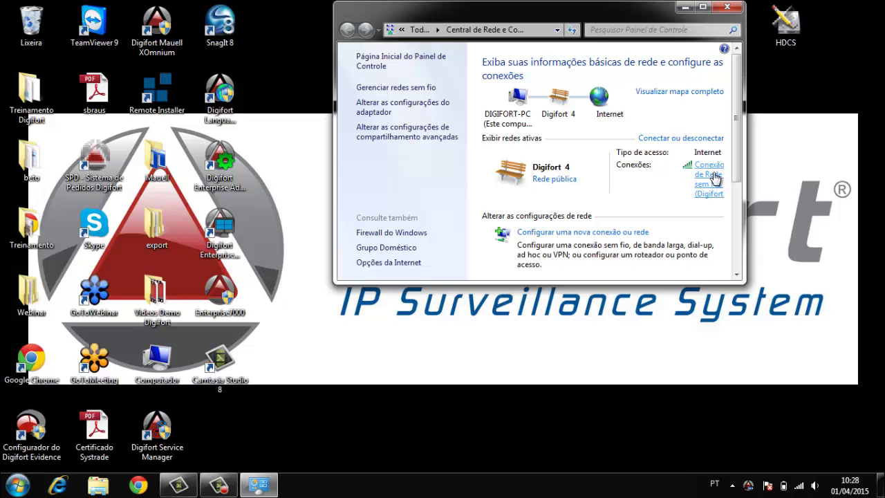
click(710, 178)
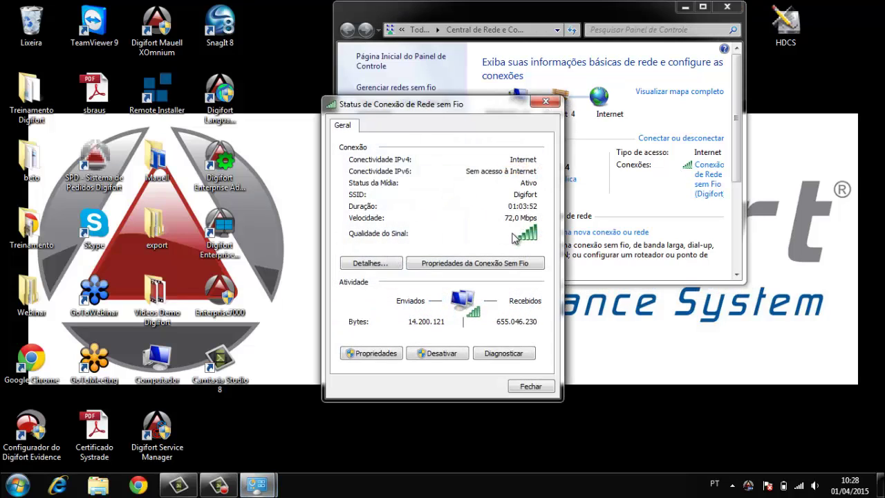
click(371, 263)
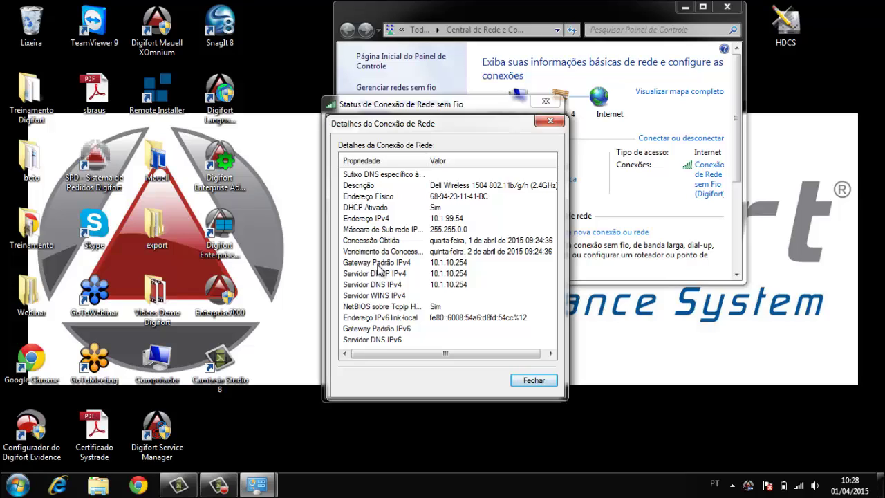
key(Escape)
key(Escape)
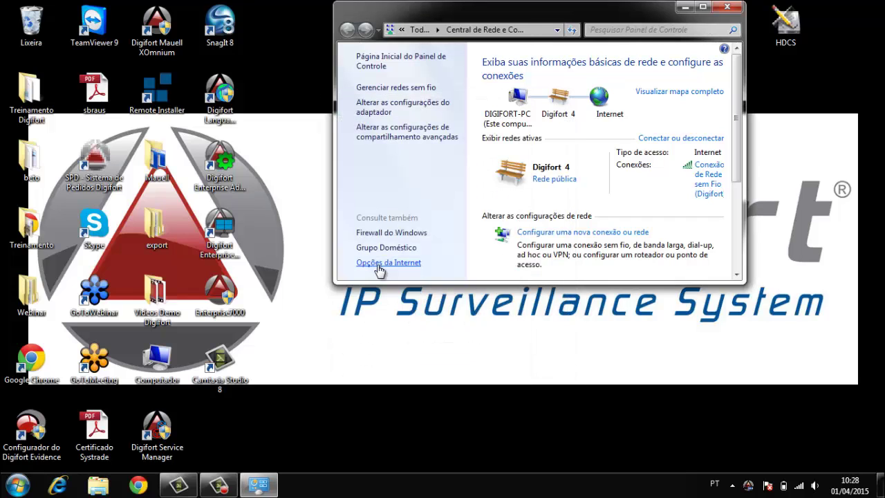
click(721, 9)
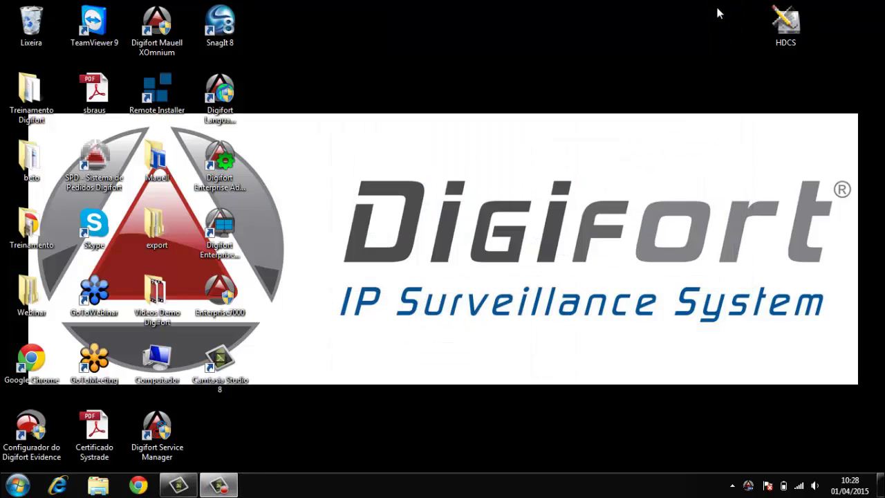
- Open the Digifort Enterprise Administration Client and log in to Digifort Server as admin
click(219, 177)
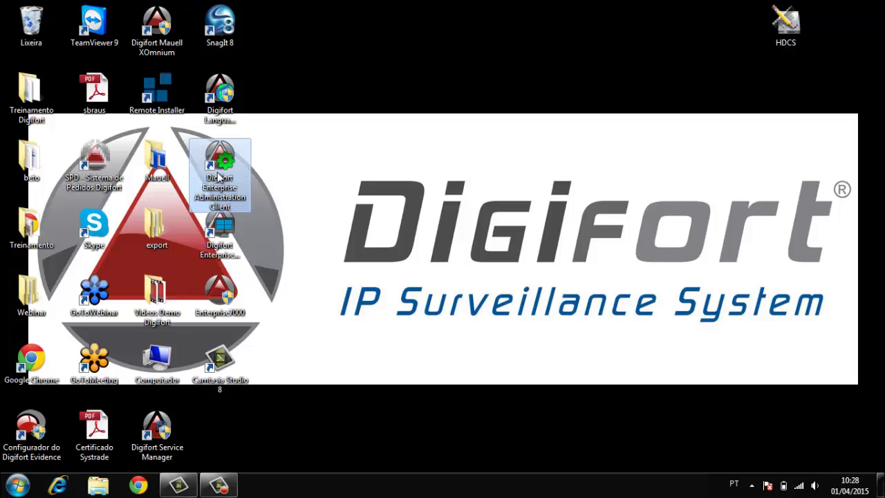
double_click(219, 176)
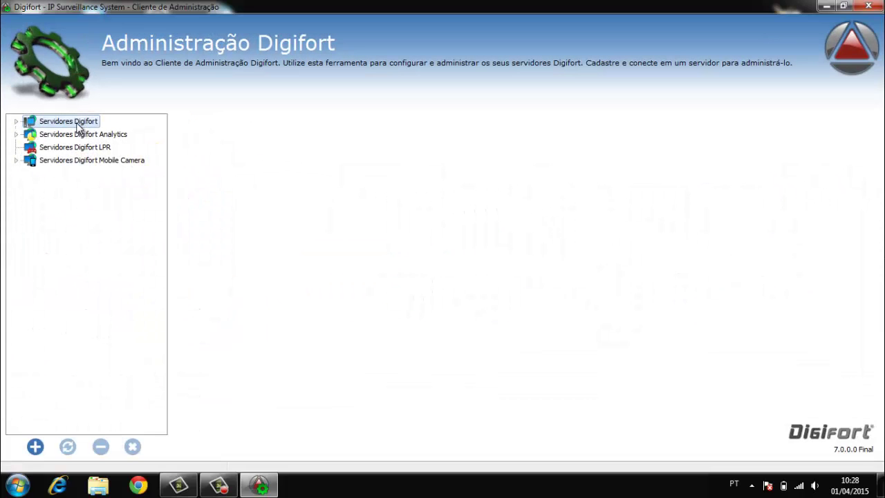
double_click(79, 122)
double_click(78, 136)
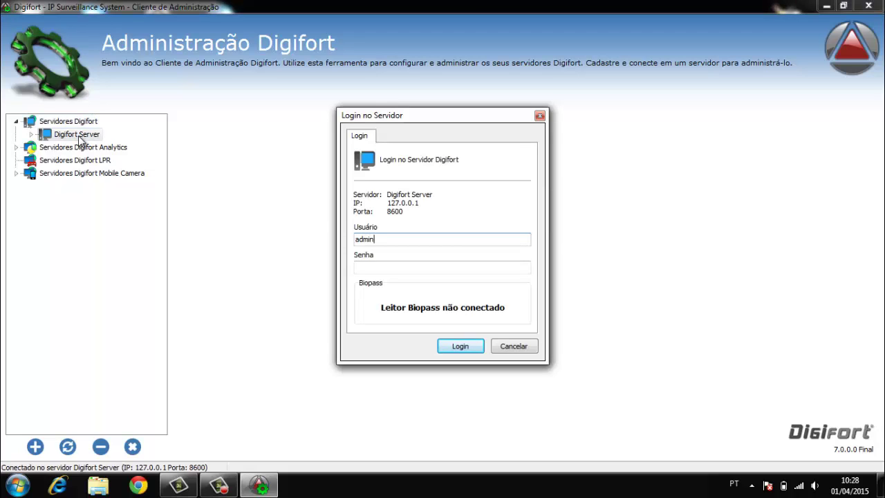
key(Return)
key(Return)
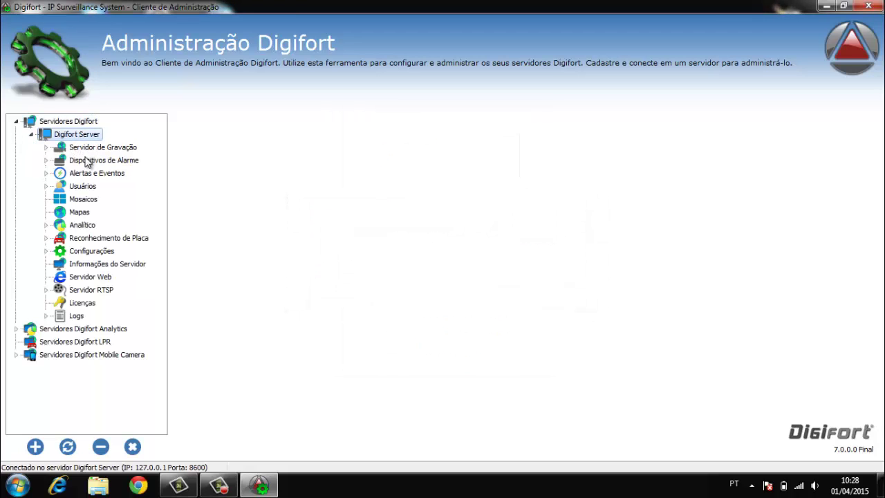
- Open the camera list of the Digifort Server's recording server
double_click(88, 148)
click(92, 160)
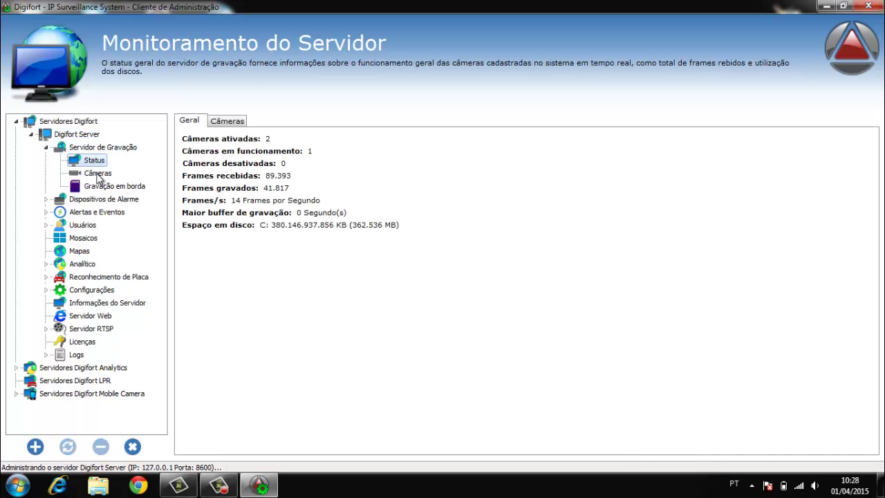
click(97, 172)
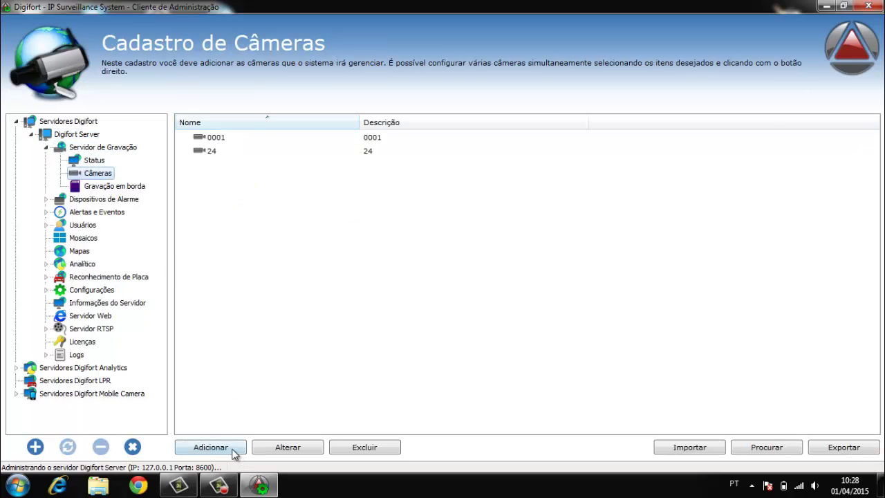
- Start a new camera entry with Insight as both its name and its description
click(233, 449)
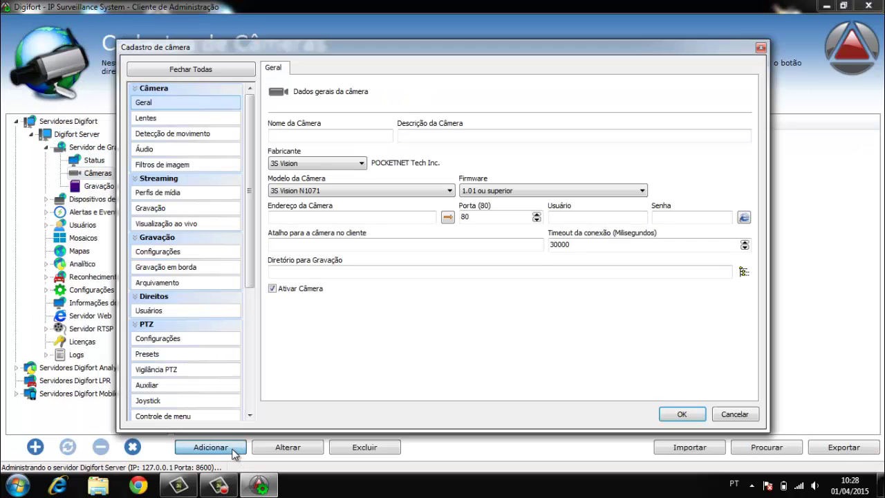
click(320, 139)
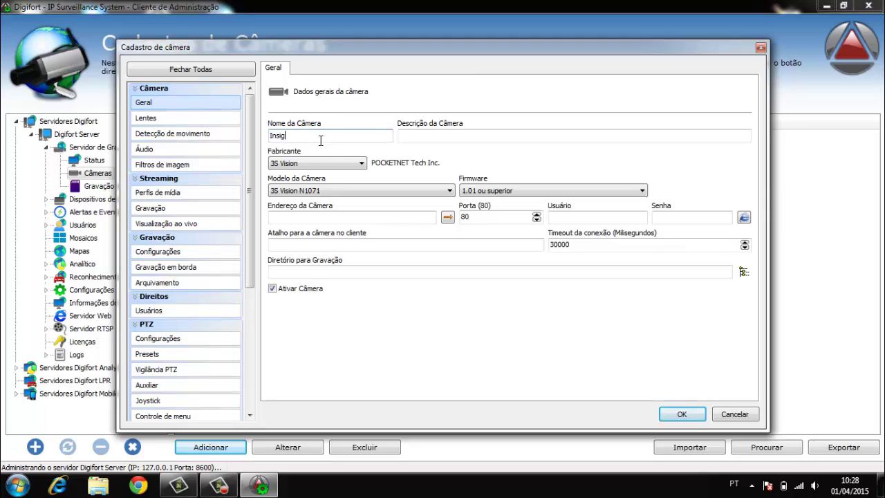
key(Tab)
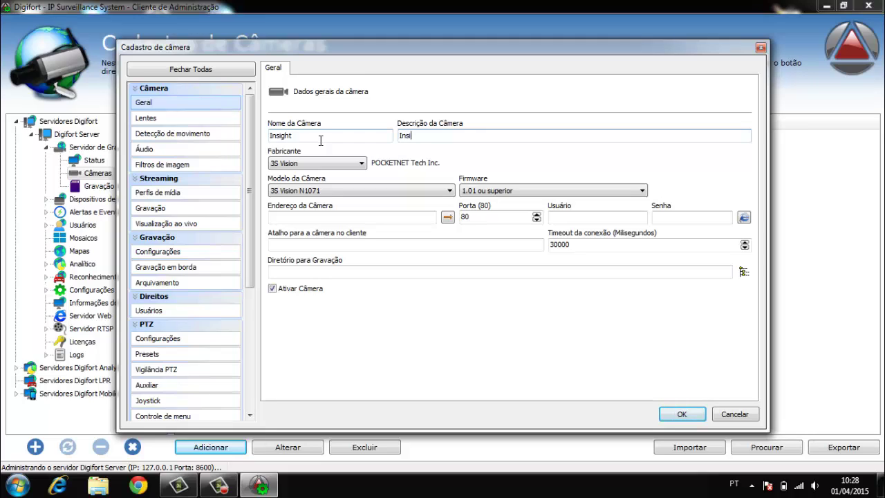
key(Tab)
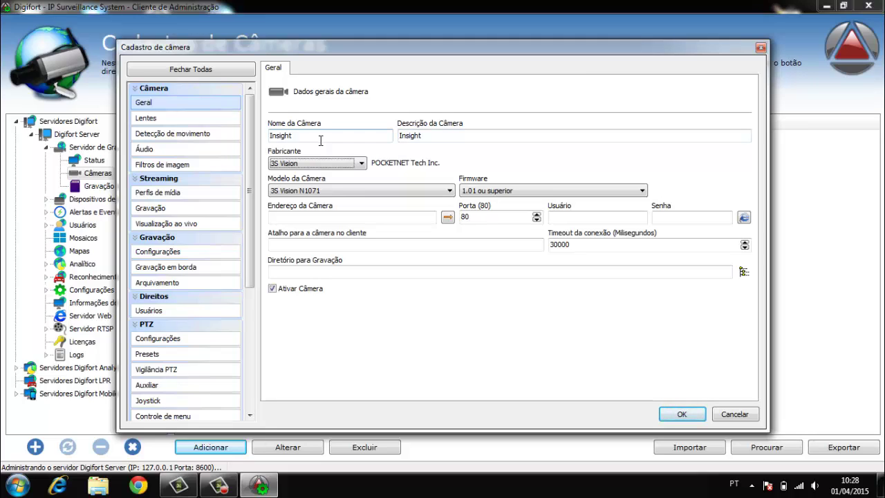
- Set the camera's manufacturer to Digifort and its model to Digifort InSight
text(d)
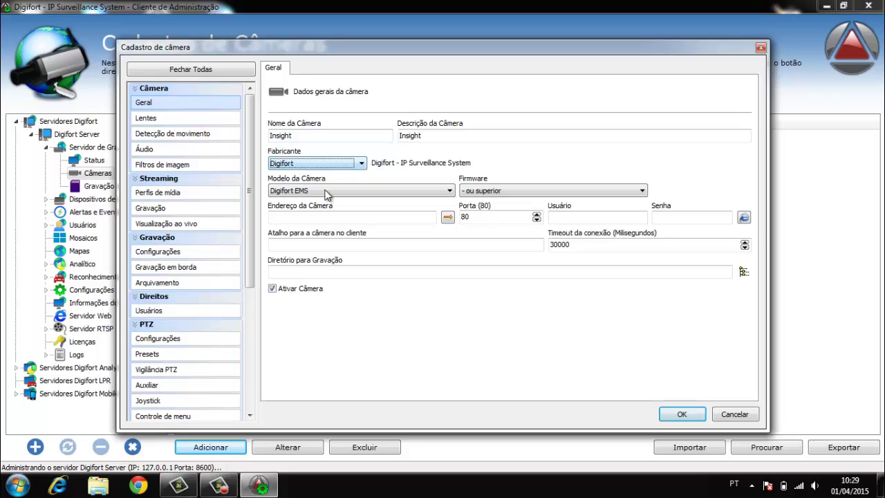
click(324, 190)
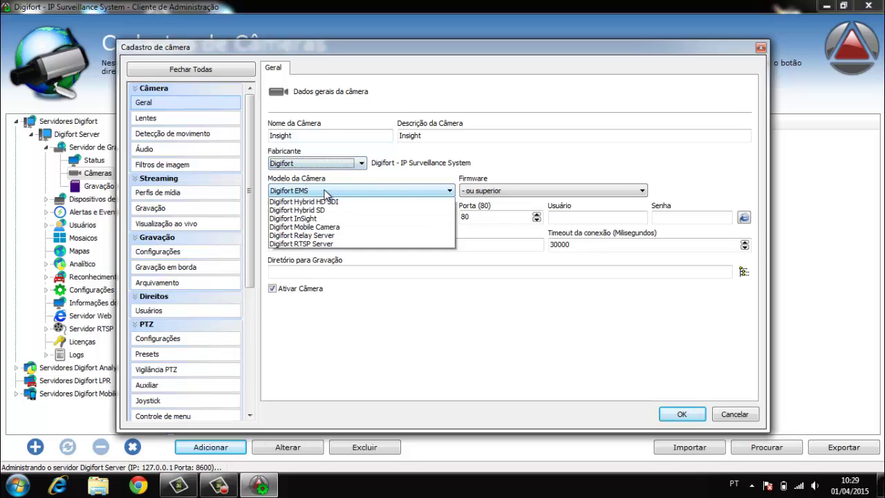
click(323, 230)
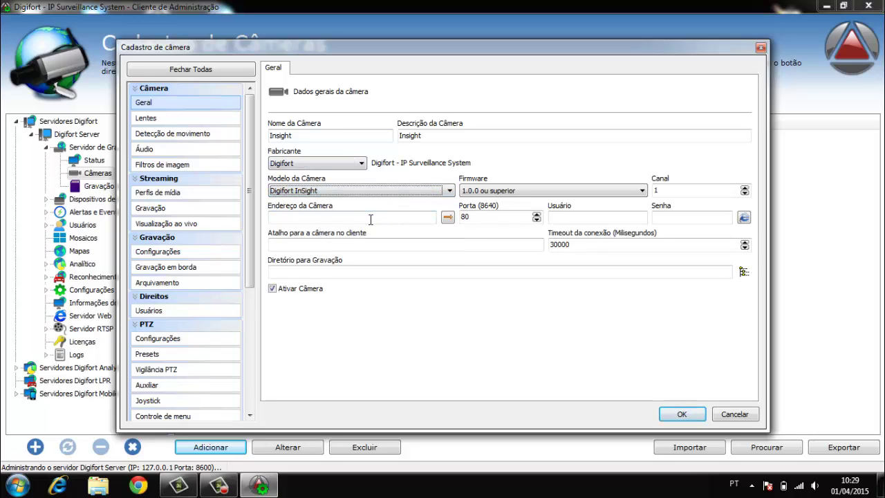
- Set the camera's address to 10.1.99.54 and its port to 8640
click(371, 219)
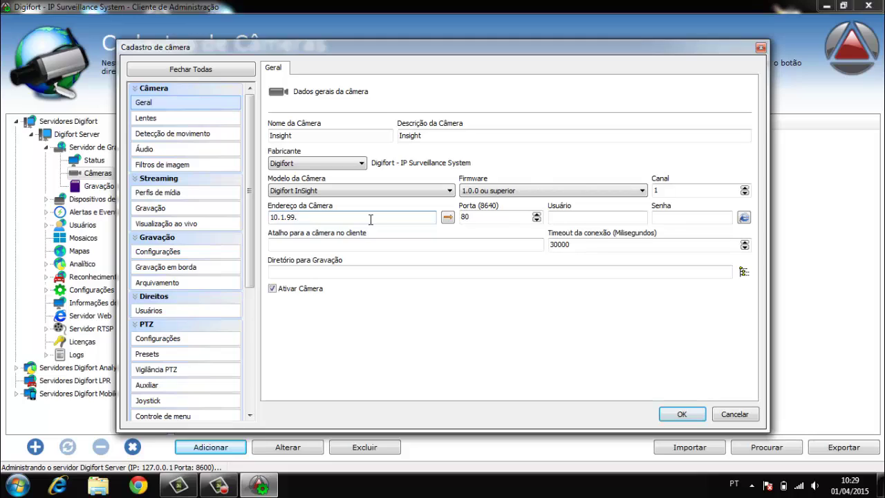
key(Tab)
text(8640)
key(Tab)
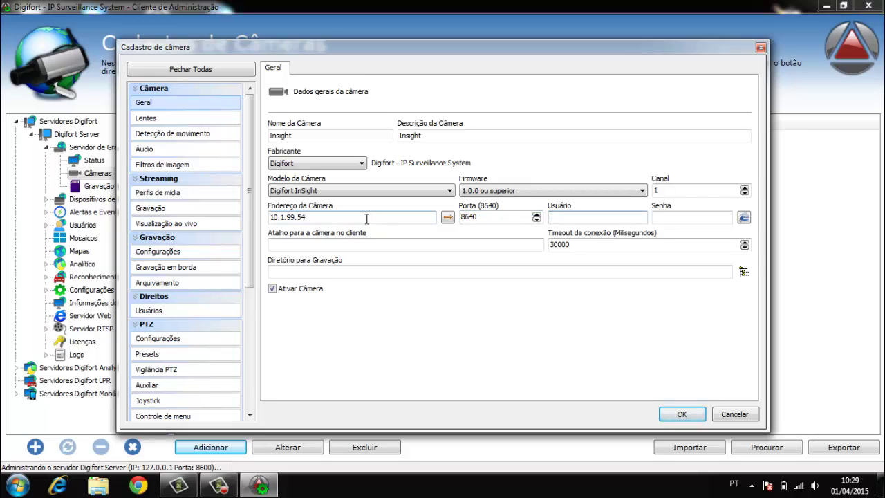
- Create a folder named Insight inside c:\Gravacao_Nova and choose it as the camera's recording directory
click(745, 272)
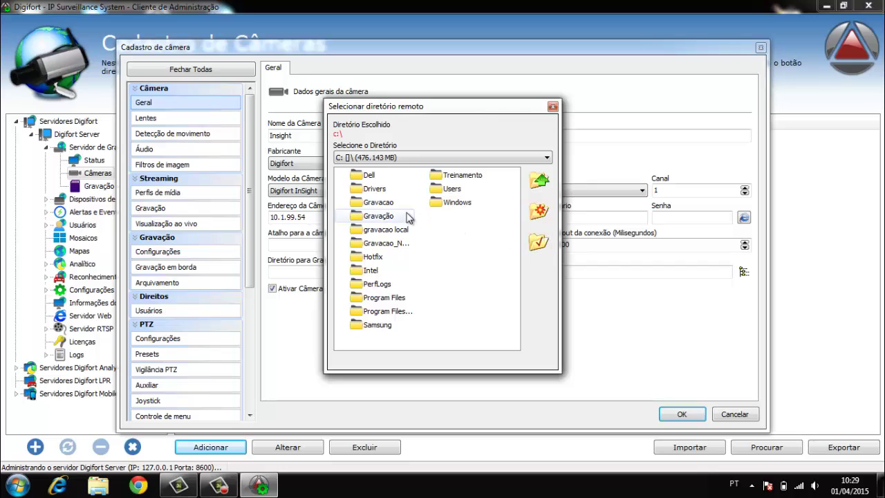
double_click(382, 243)
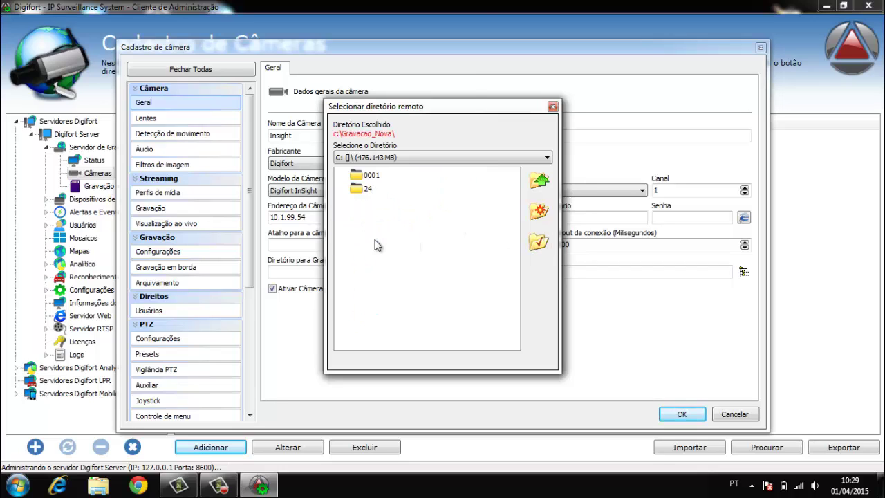
click(541, 212)
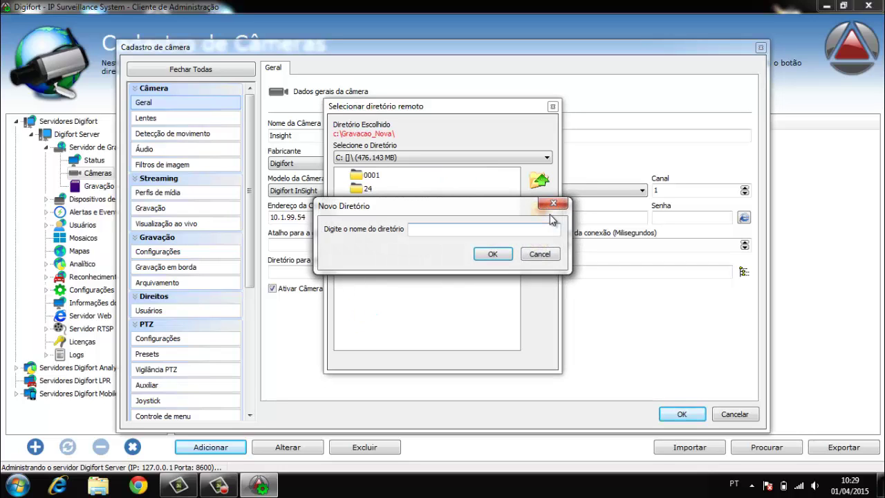
text(Insight)
click(492, 255)
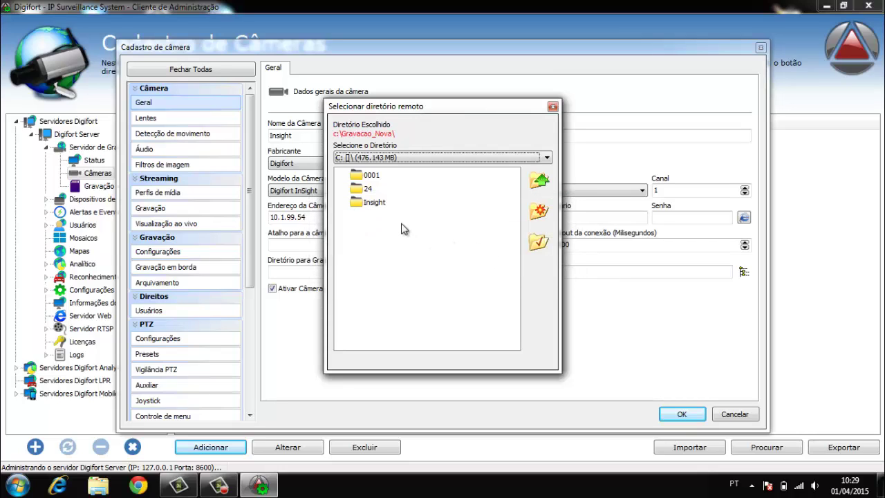
double_click(375, 202)
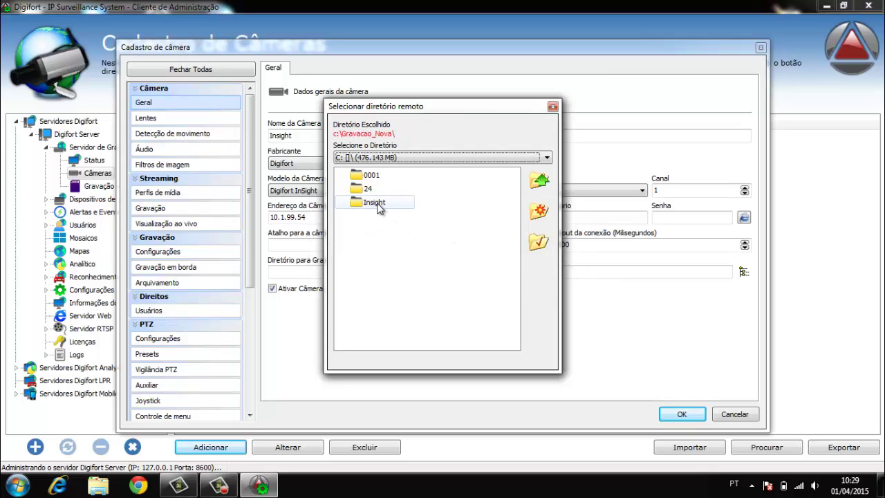
click(539, 242)
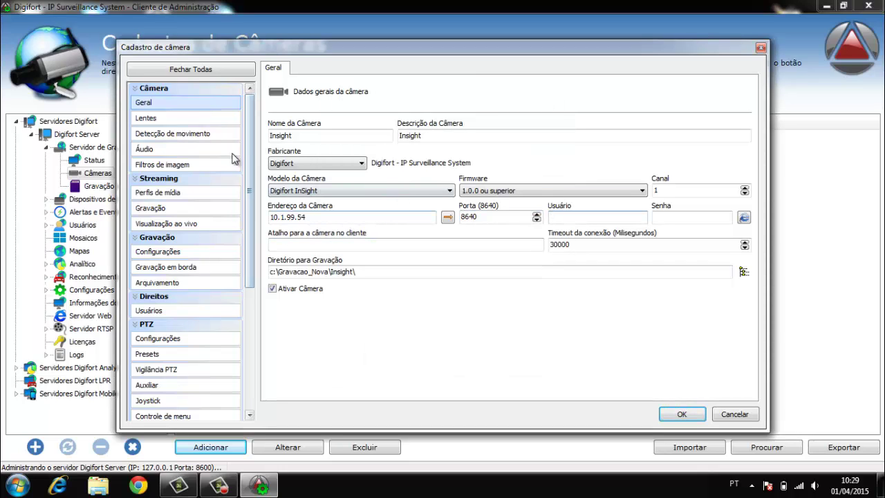
- Set the Gravacao media profile to 15 frames per second, preview its live image and accept the profile
click(166, 195)
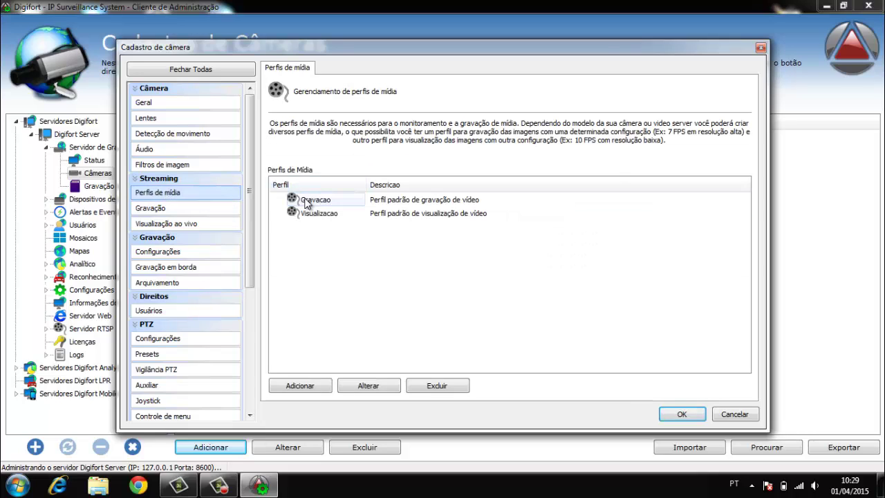
double_click(311, 200)
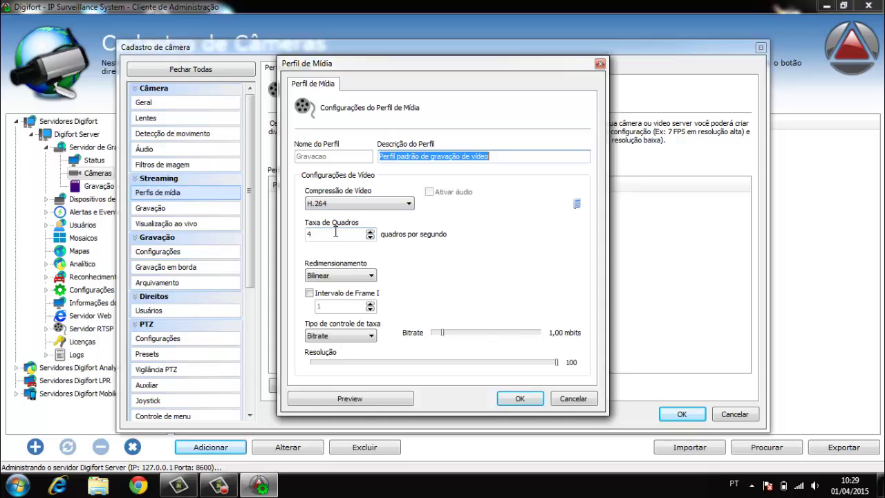
double_click(333, 235)
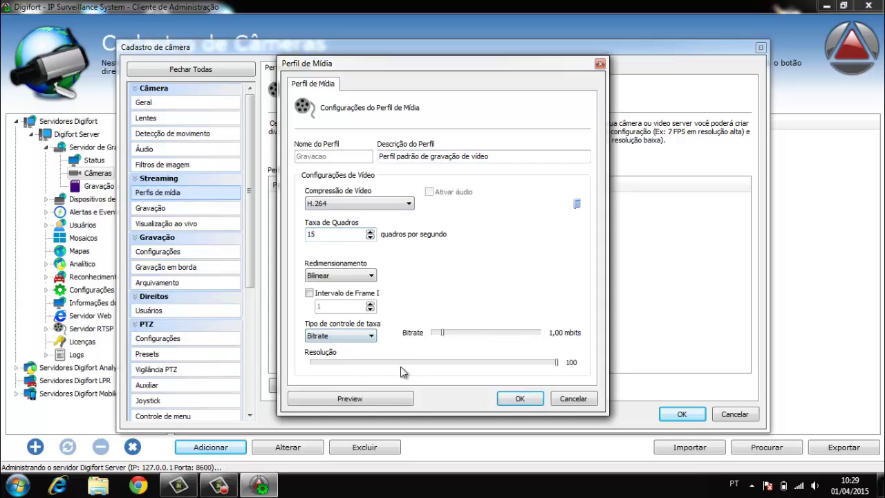
click(400, 399)
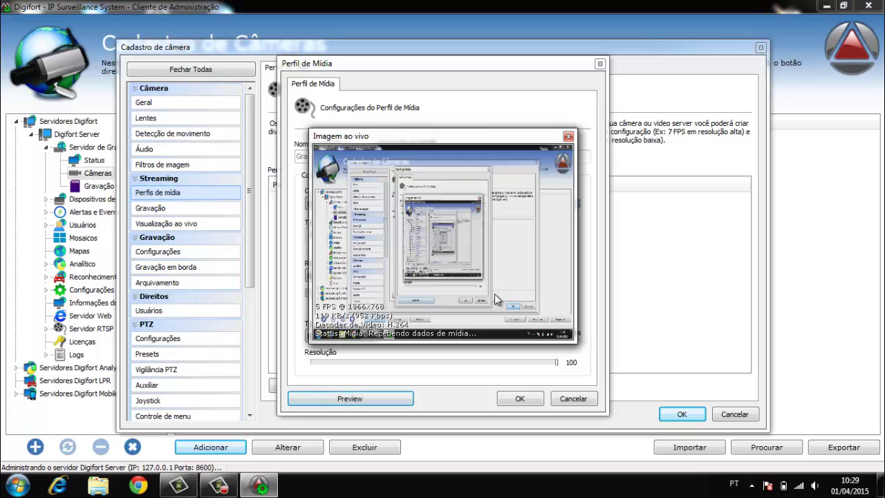
click(520, 399)
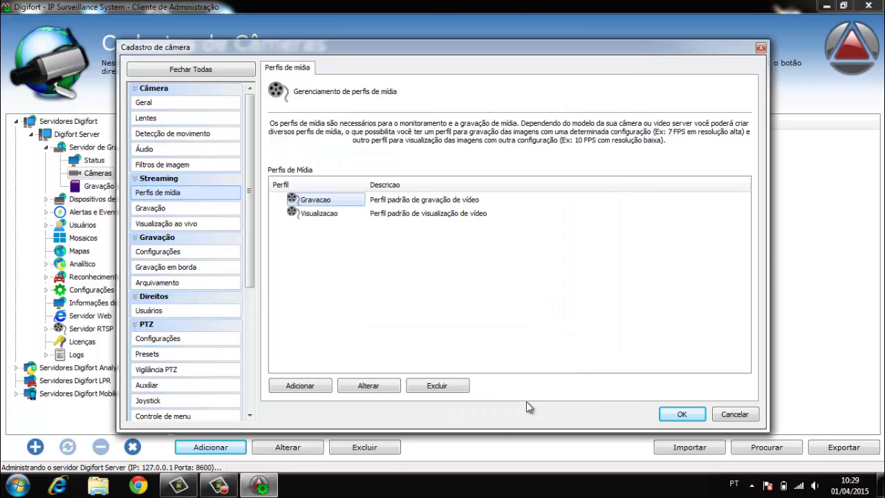
- Preview the live image of the Visualizacao media profile and accept the profile with its existing settings
click(331, 215)
double_click(331, 215)
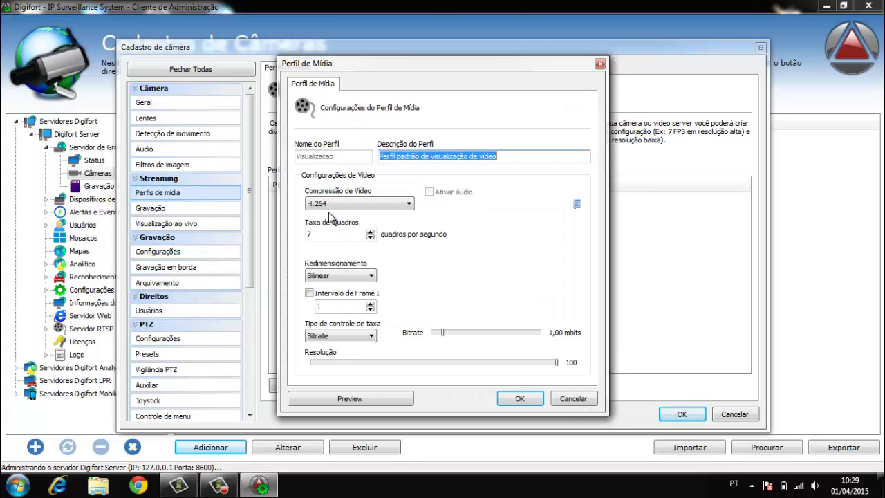
click(344, 399)
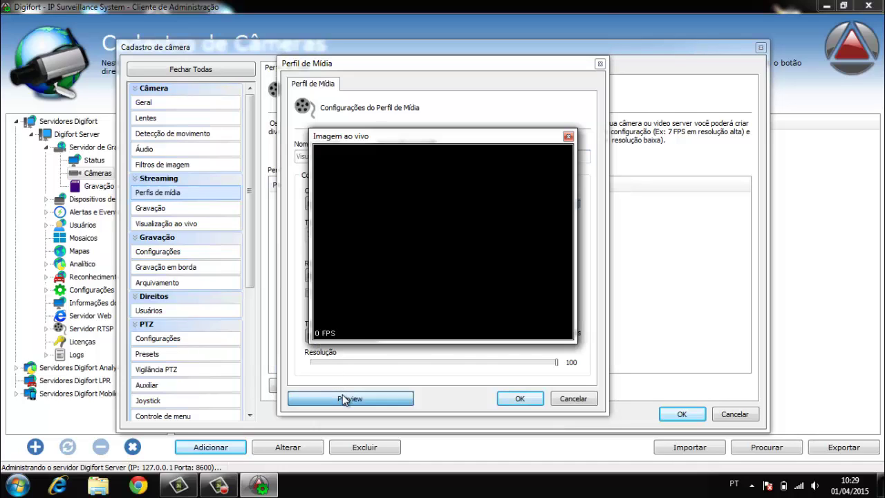
click(518, 400)
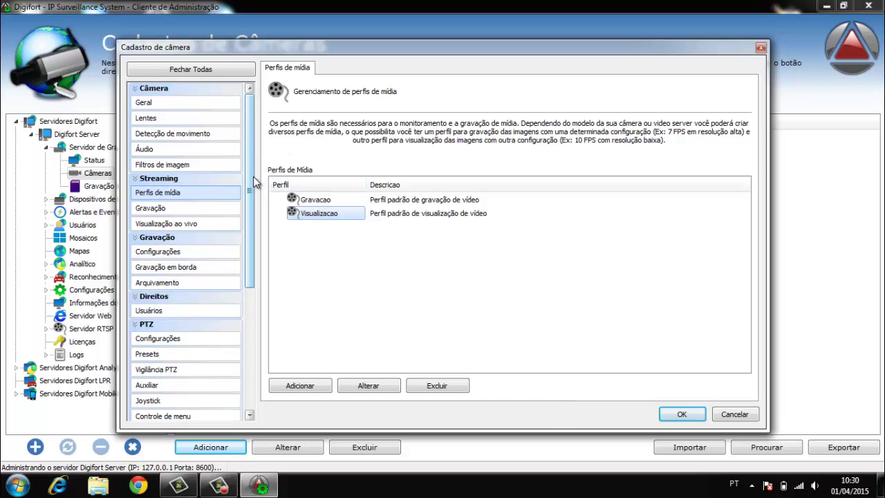
- Set the camera's recording type to recording by motion (Gravação por movimento) and save the camera
scroll(188, 215, down, 2)
click(188, 217)
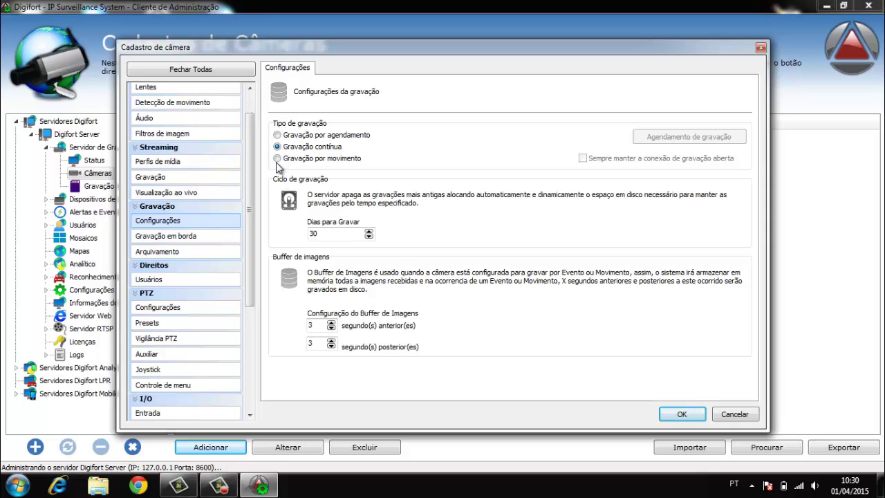
click(276, 159)
click(678, 413)
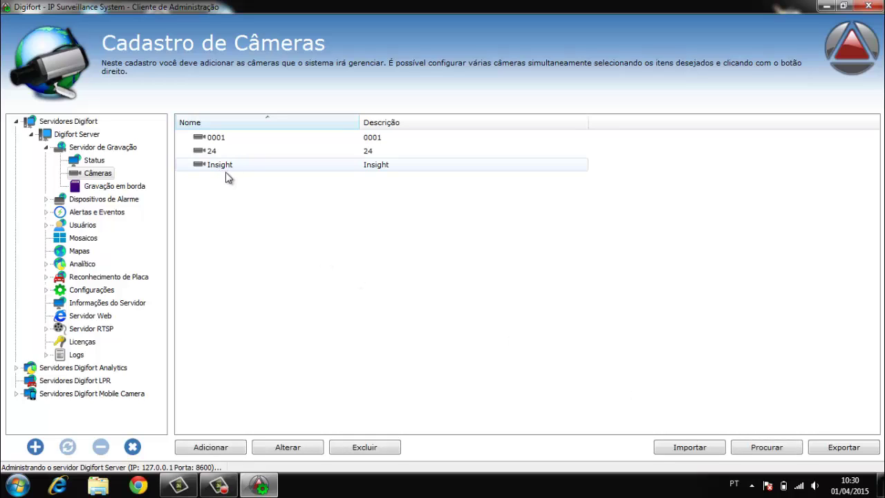
- Switch to the running Digifort surveillance client and pick the Insight camera for live viewing
click(751, 486)
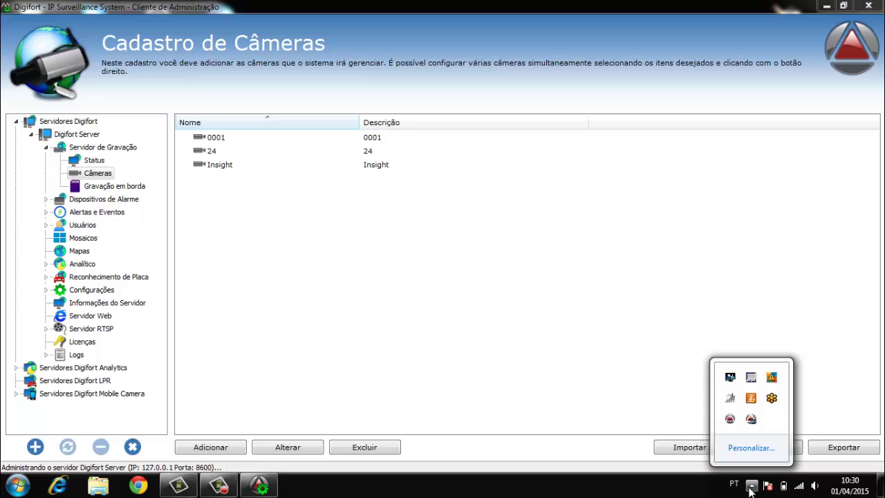
double_click(730, 418)
click(765, 370)
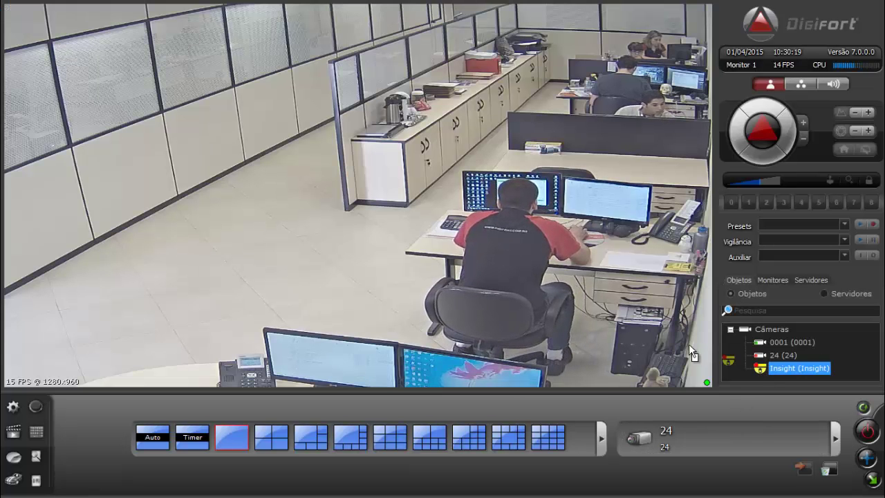